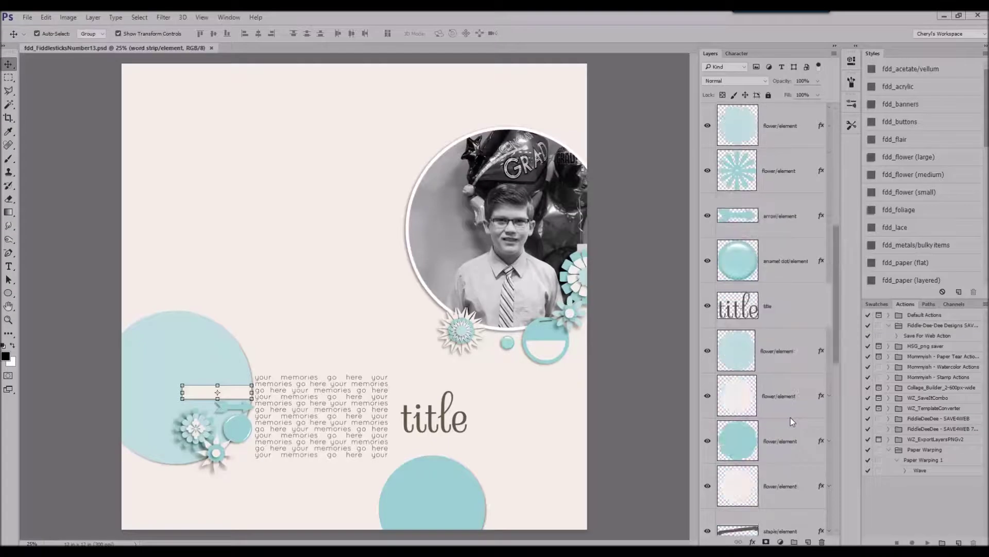
Replace the plain background layer with the multicoloured hearts paper prd_ifonly_pp_03 beneath all other elements
scroll(790, 417, down, 3)
click(783, 495)
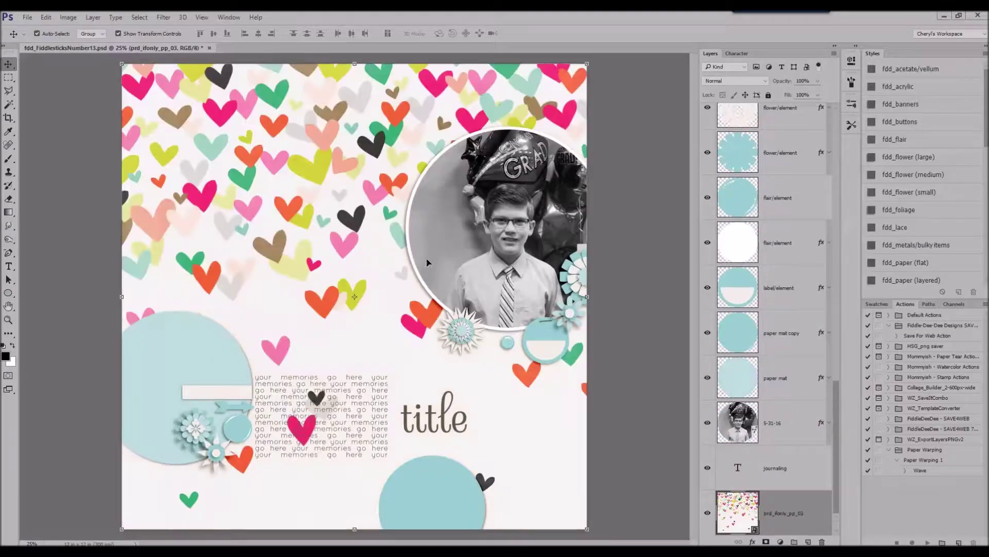
key(Delete)
Place the pencil circle directly above the hearts paper and enlarge it to frame the round photo
click(510, 191)
click(738, 511)
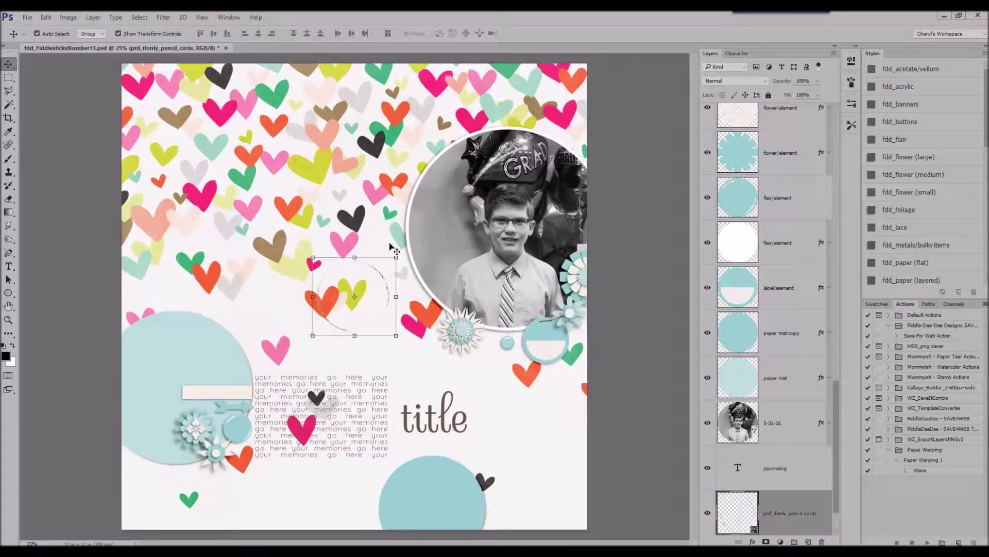
mouse_move(403, 250)
mouse_down()
mouse_move(493, 202)
mouse_move(591, 73)
mouse_up()
mouse_move(387, 158)
mouse_down()
mouse_move(428, 156)
mouse_move(457, 178)
mouse_up()
drag(660, 100, 628, 129)
Duplicate the pencil circle and scale the copy to frame the large blue circle at the page's left edge
mouse_move(559, 176)
mouse_down()
mouse_move(560, 163)
mouse_move(274, 306)
mouse_move(270, 320)
mouse_up()
click(347, 33)
drag(298, 269, 241, 325)
drag(195, 364, 228, 339)
drag(273, 300, 281, 294)
Add another copy of the pencil circle and scale it to frame the blue circle at the page's bottom edge
mouse_move(245, 335)
mouse_down()
mouse_move(243, 347)
mouse_move(503, 454)
mouse_up()
click(347, 33)
drag(534, 406, 474, 443)
key(Escape)
drag(534, 407, 444, 413)
drag(486, 453, 504, 538)
mouse_move(429, 508)
mouse_down()
mouse_move(464, 493)
mouse_move(452, 500)
mouse_up()
click(347, 34)
Refine the size and position of the pencil circle around the round photo
click(401, 247)
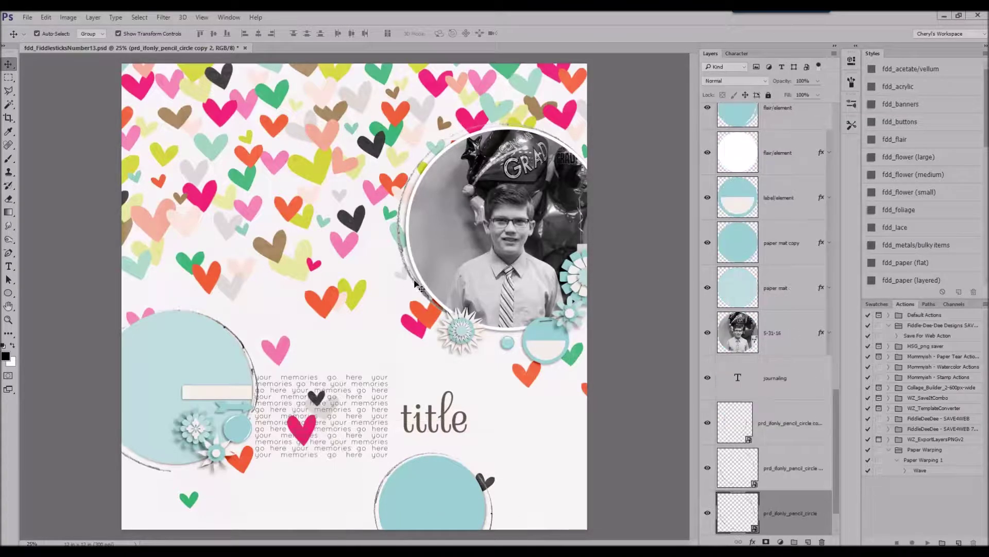
drag(383, 343, 373, 350)
drag(428, 299, 438, 298)
click(347, 34)
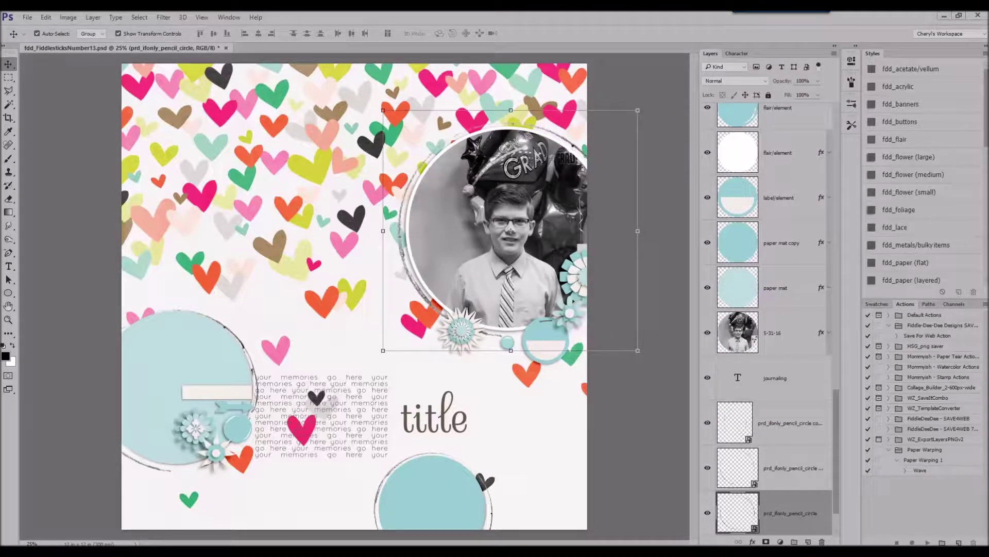
Replace the title with the green DREAMS word art at the same spot and delete the old title layer
click(435, 416)
drag(352, 301, 478, 421)
right_click(776, 171)
click(786, 133)
drag(786, 130, 786, 129)
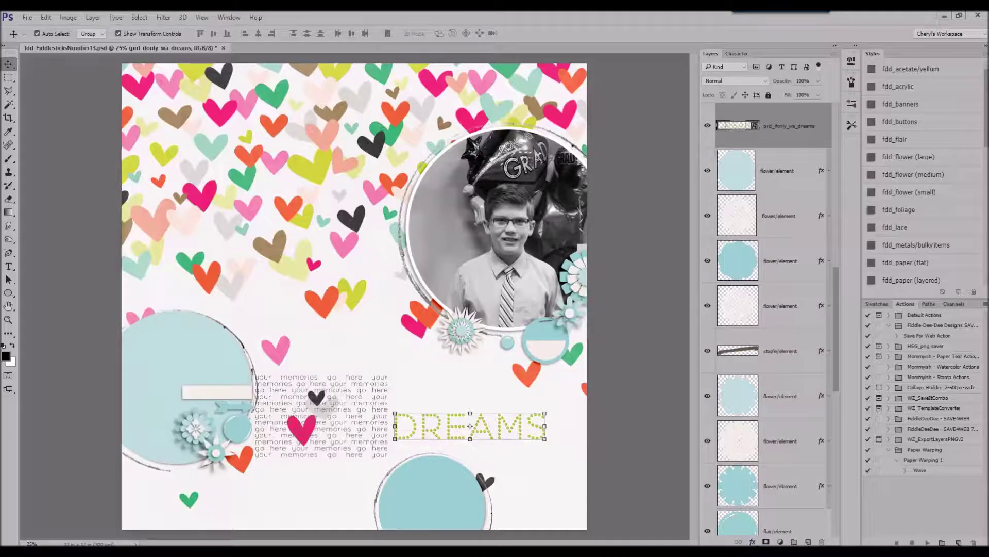
Place the green date tag above the journaling layer, tuck it under the photo's lower edge and apply a drop-shadow style
click(521, 291)
scroll(807, 439, down, 4)
click(788, 379)
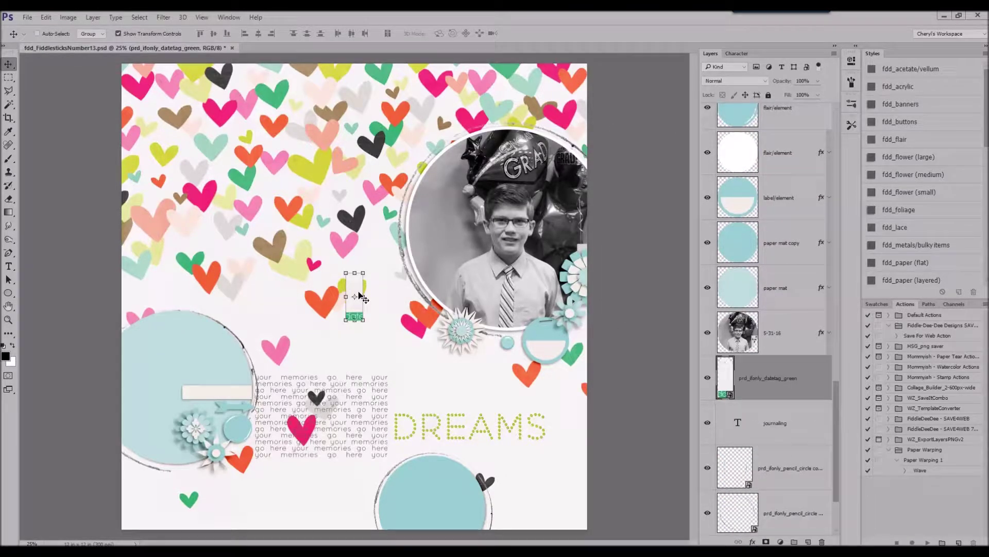
drag(360, 298, 496, 352)
click(920, 271)
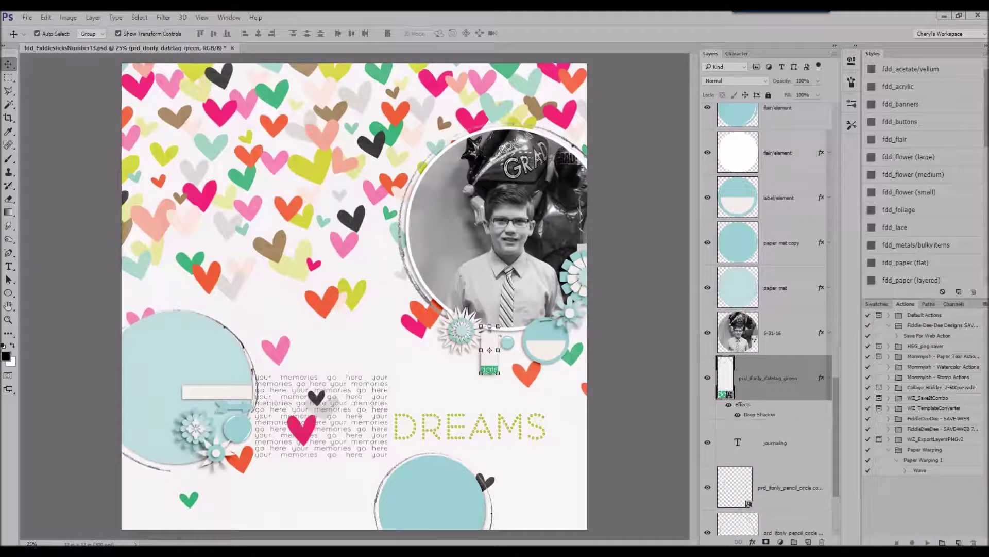
Place the lime paper arrow, flip it horizontally and move it over the blue arrow in the left cluster
click(218, 413)
click(68, 18)
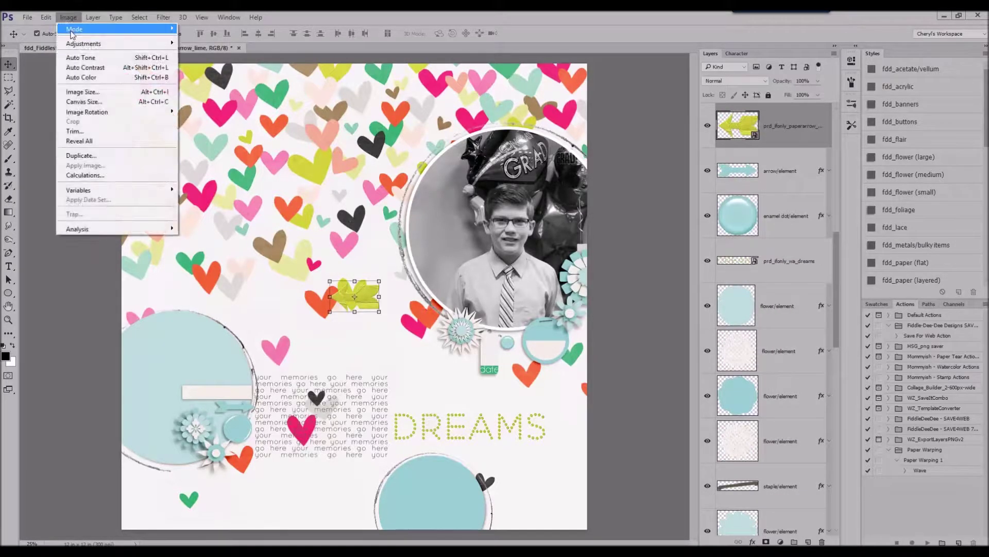
mouse_move(46, 18)
mouse_move(122, 228)
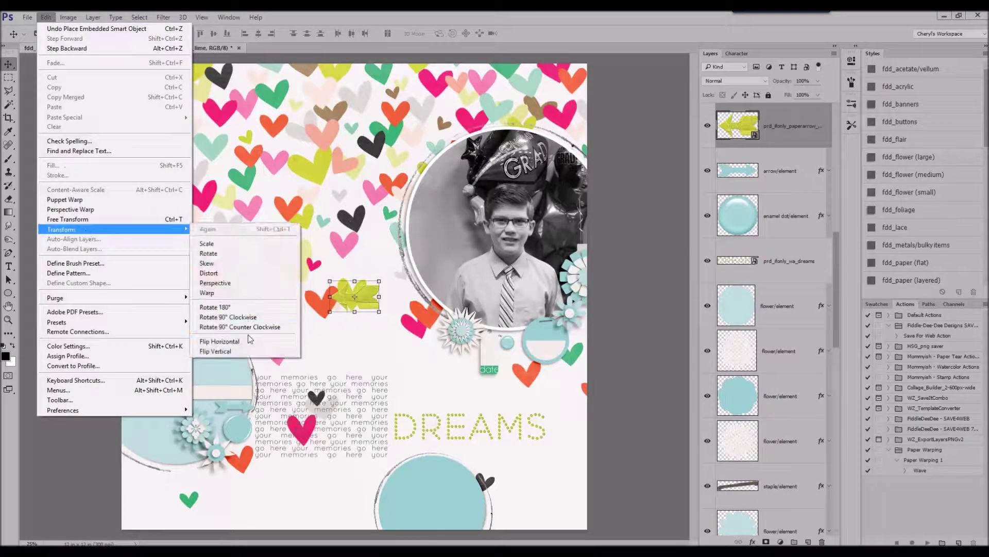
click(247, 342)
key(ctrl+t)
click(347, 33)
drag(348, 296, 226, 406)
Delete the old blue arrow/element layer and select the lime arrow's layer
right_click(775, 179)
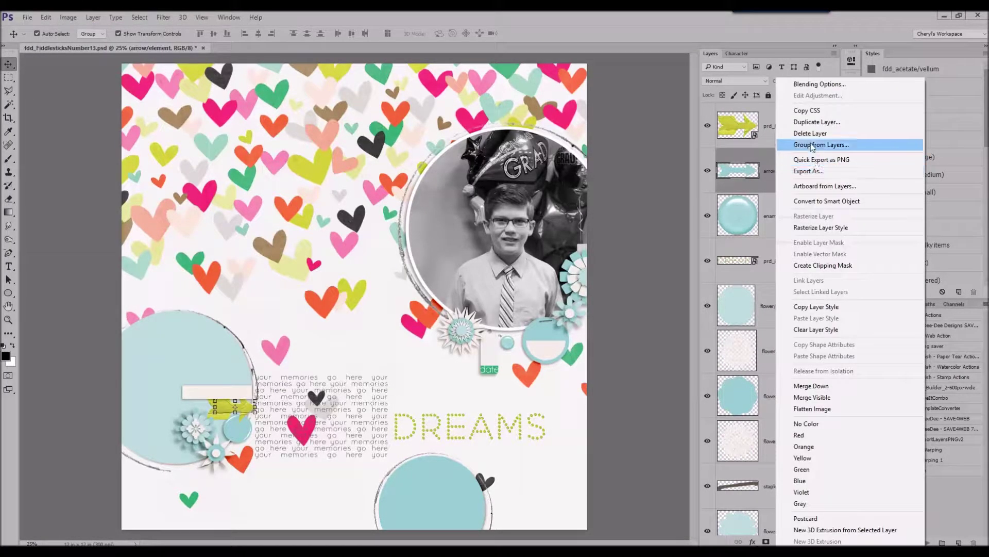
click(813, 134)
click(789, 127)
Cover the left paper mat circle with striped paper and the bottom one with crosshatch paper
click(205, 342)
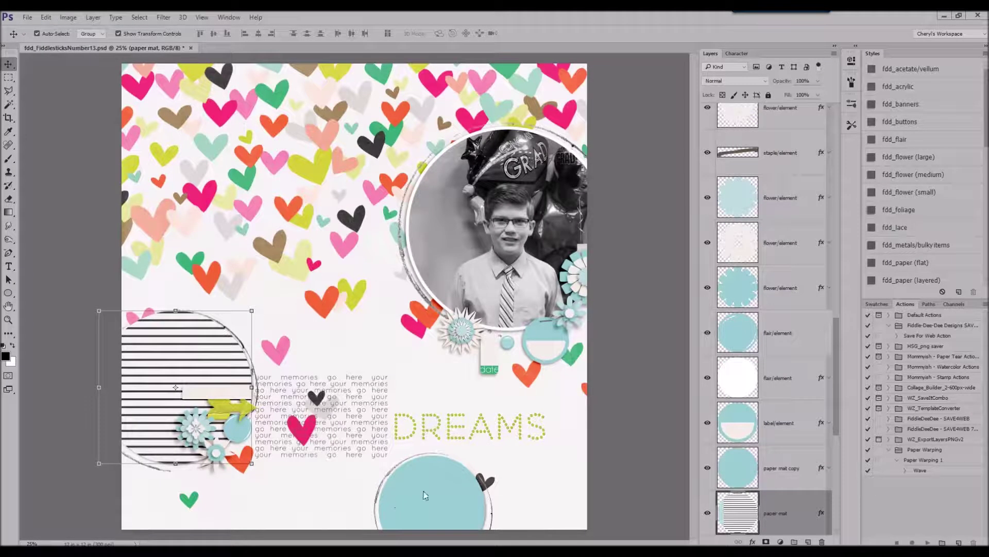
click(425, 494)
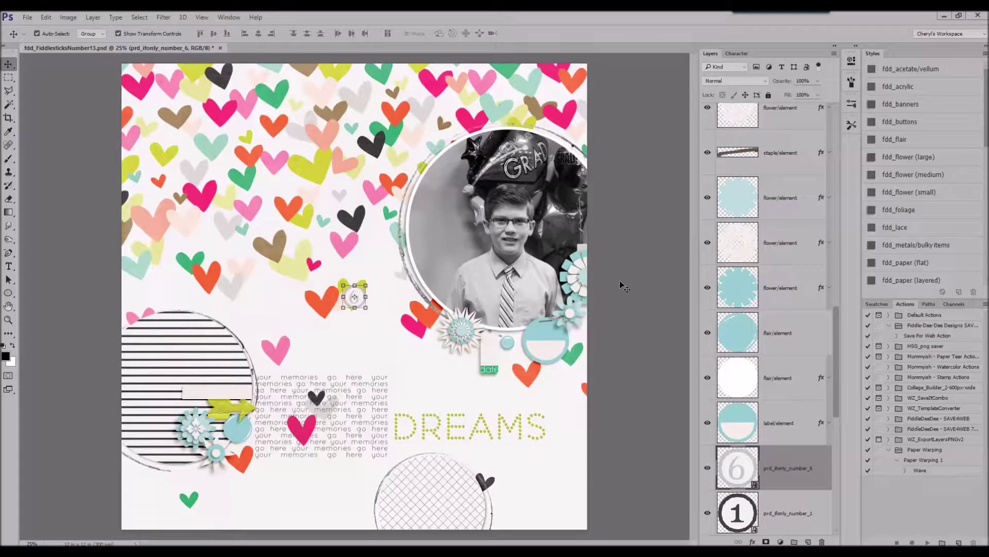
Arrange the round number elements 2, 0, 1 and 6 in a row under DREAMS and reorder their layers to match
click(620, 282)
drag(355, 297, 491, 458)
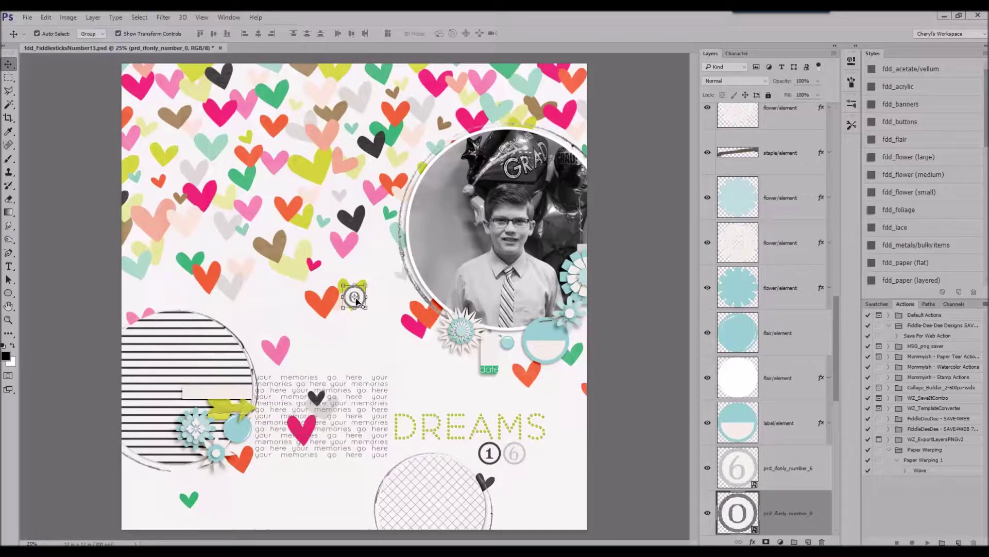
drag(357, 301, 465, 459)
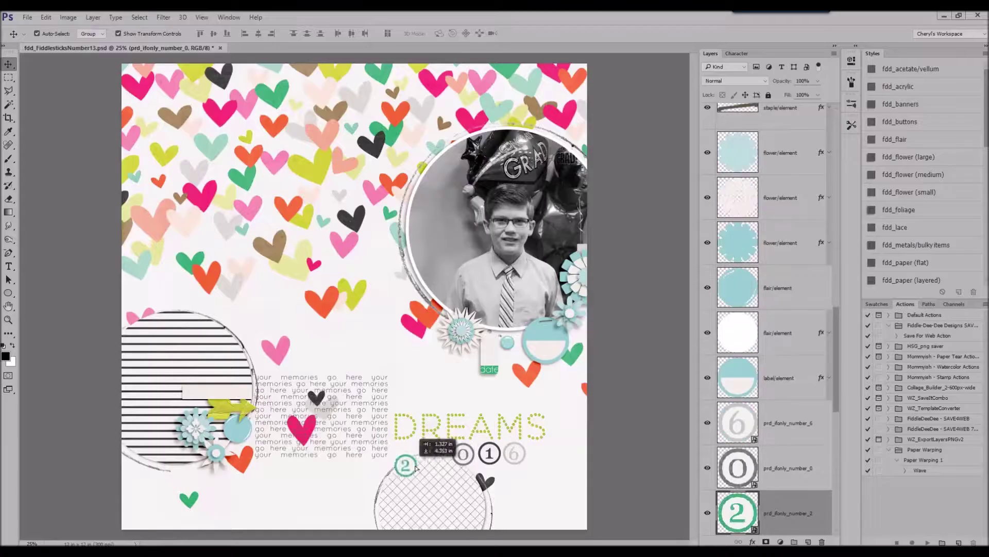
drag(415, 467, 447, 457)
scroll(777, 382, down, 3)
drag(777, 378, 777, 443)
drag(778, 335, 778, 400)
Scale the four number layers down together, align them under the end of DREAMS and apply a drop-shadow style
click(783, 422)
shift+click(793, 288)
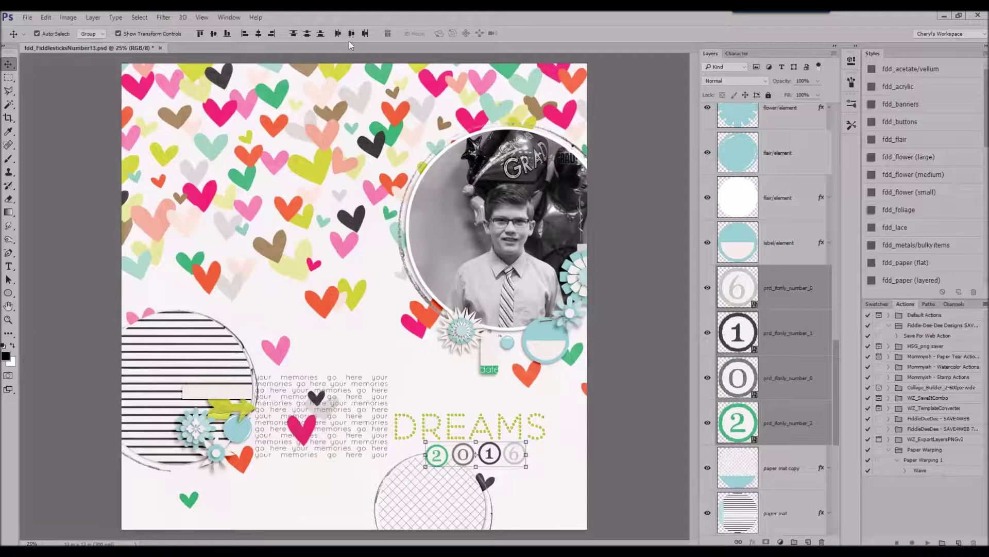
drag(517, 454, 540, 457)
drag(544, 442, 524, 447)
drag(518, 458, 537, 452)
key(Return)
scroll(909, 209, down, 5)
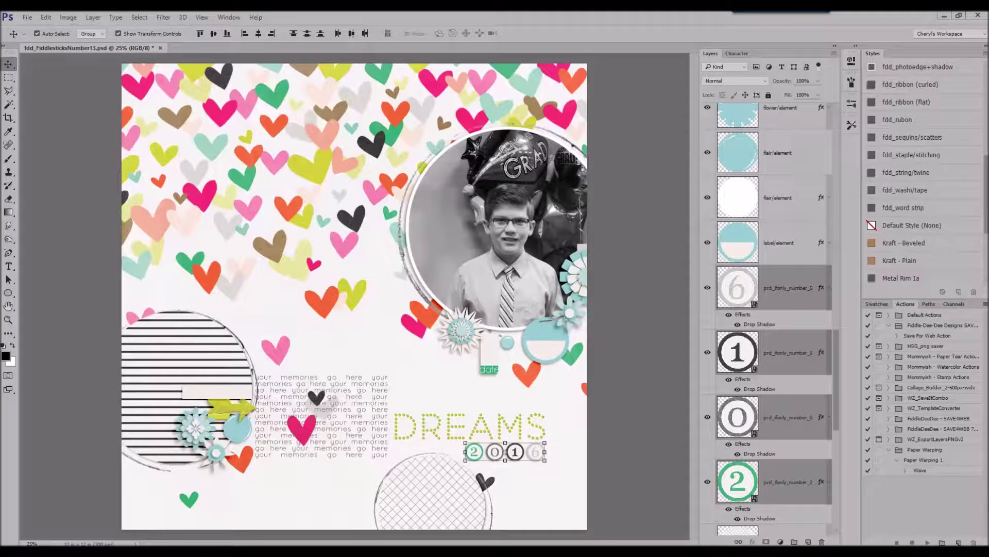
scroll(773, 360, down, 5)
click(789, 377)
click(46, 17)
mouse_move(60, 229)
click(219, 341)
drag(311, 308, 338, 293)
right_click(777, 378)
click(802, 86)
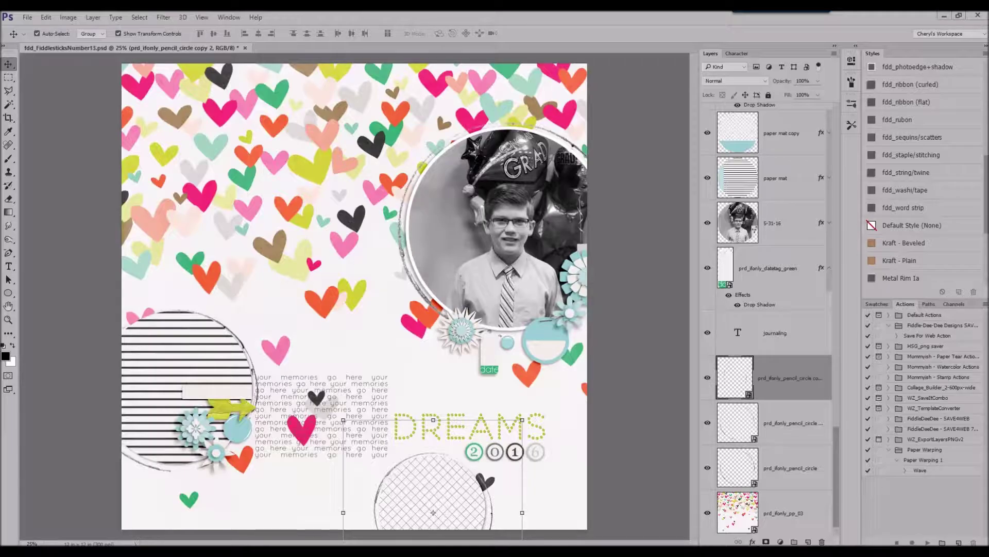
Place the webbed star sticker above the label layer and fit it over the round label under the photo
click(555, 333)
scroll(798, 227, up, 3)
click(797, 221)
click(799, 256)
key(Return)
drag(354, 296, 579, 310)
click(329, 34)
key(ctrl+t)
click(328, 34)
key(ctrl+t)
drag(576, 315, 579, 313)
key(Return)
Apply a drop-shadow style to the webbed star and delete the label/element layer it covers
scroll(904, 170, up, 3)
click(903, 165)
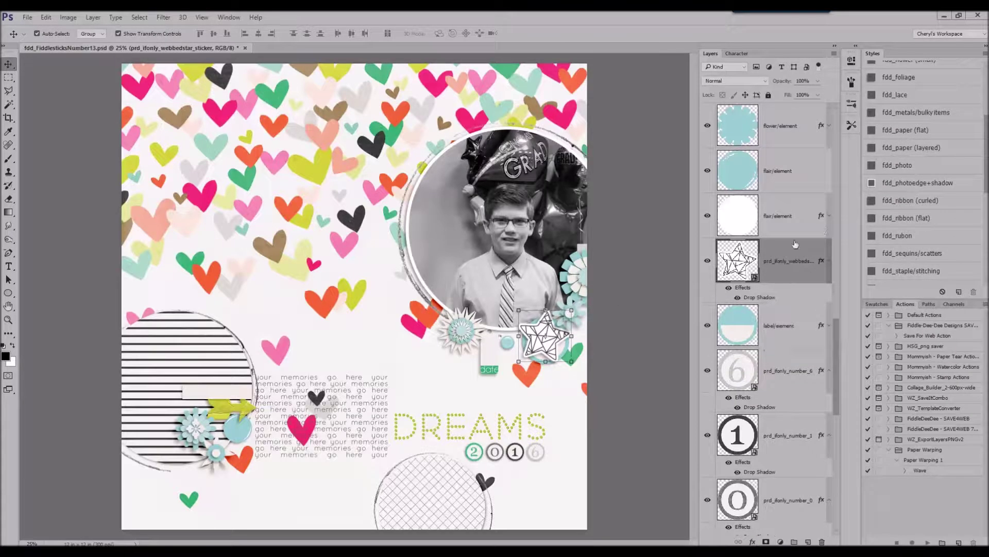
right_click(789, 325)
click(822, 134)
Place the grey fabric flower over the small blue flower beside the photo and apply the fdd_flower (medium) style
click(588, 277)
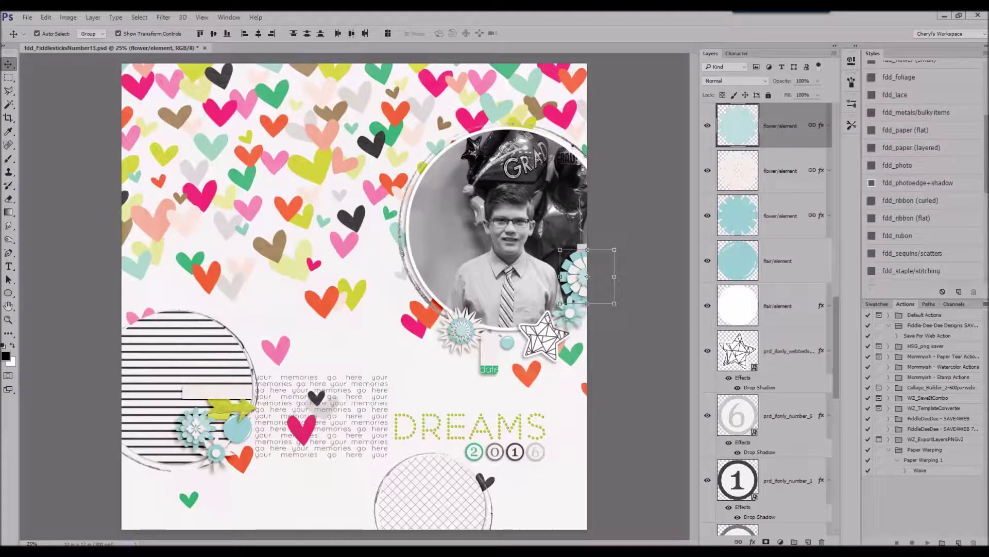
click(615, 344)
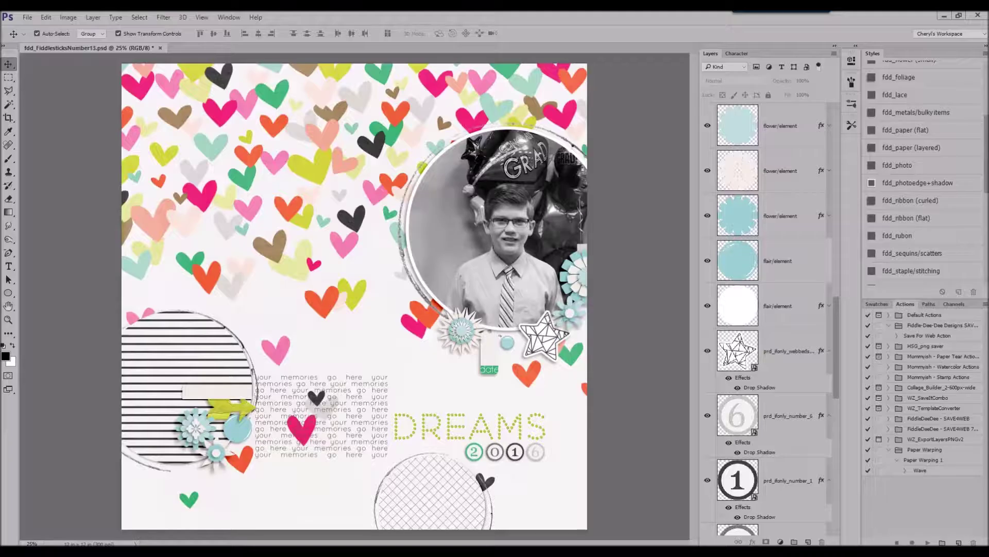
click(585, 278)
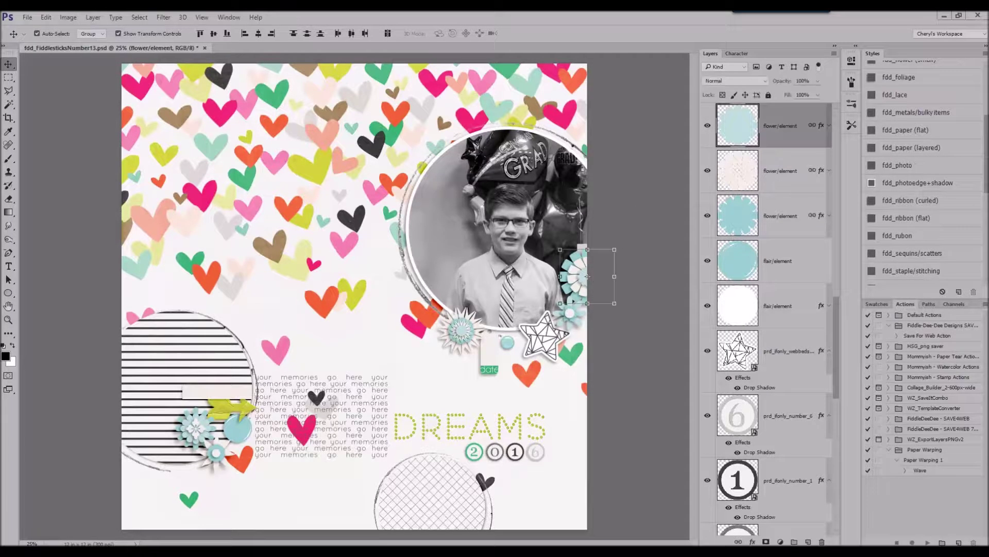
key(Return)
drag(355, 295, 569, 311)
scroll(920, 225, up, 1)
scroll(920, 225, up, 2)
click(899, 142)
Delete the layers of the old small blue flower under the fabric flower
click(575, 317)
shift+click(781, 221)
right_click(785, 221)
click(820, 133)
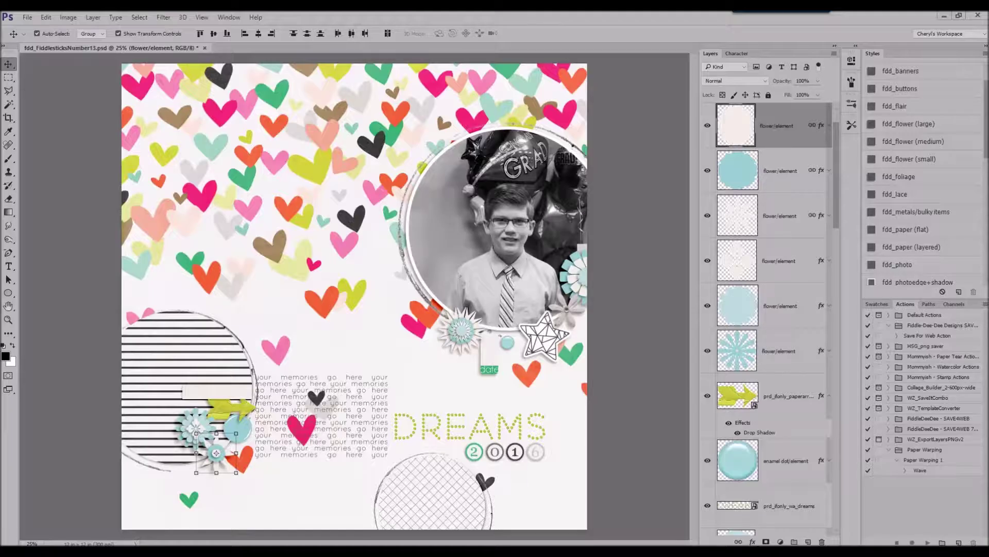
Replace the enamel dot beside the date tag with the small heart brad, styled with fdd_metals/bulky items
click(247, 426)
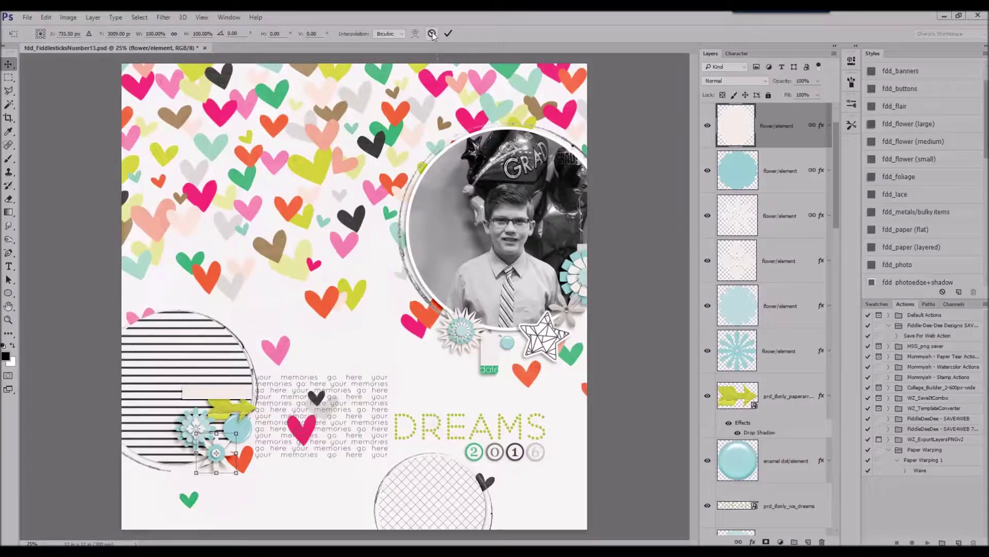
click(432, 34)
click(507, 342)
drag(988, 282, 510, 343)
click(872, 212)
scroll(794, 309, down, 2)
right_click(801, 256)
click(835, 133)
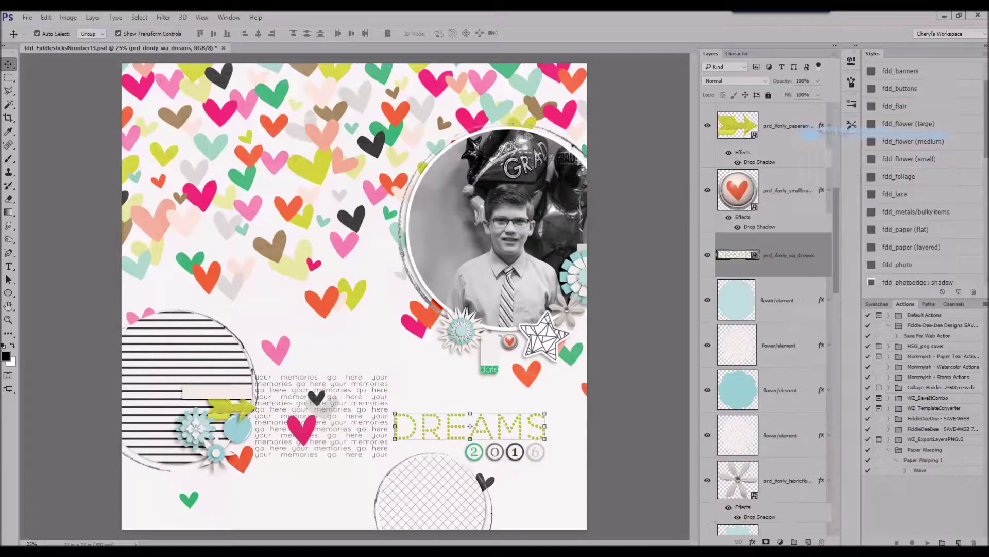
Place the black sequin flower beside the webbed star at the page edge and apply a drop-shadow style
click(783, 300)
drag(988, 273, 644, 273)
click(639, 276)
drag(360, 295, 579, 339)
click(892, 215)
click(785, 353)
Place the staple at the top of the webbed star and apply the fdd_staple/stitching style
click(489, 342)
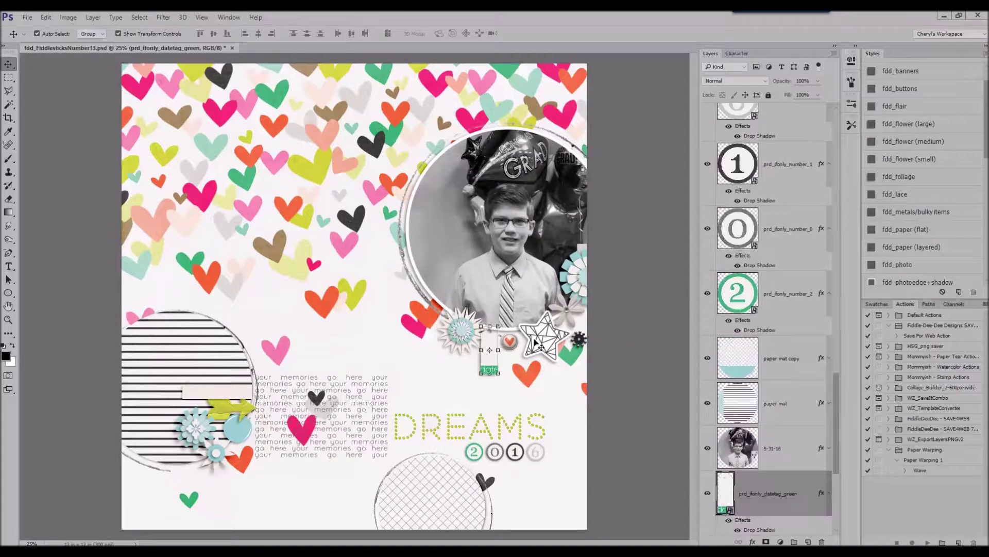
key(ctrl+v)
scroll(386, 287, up, 1)
drag(370, 300, 592, 324)
scroll(592, 324, up, 1)
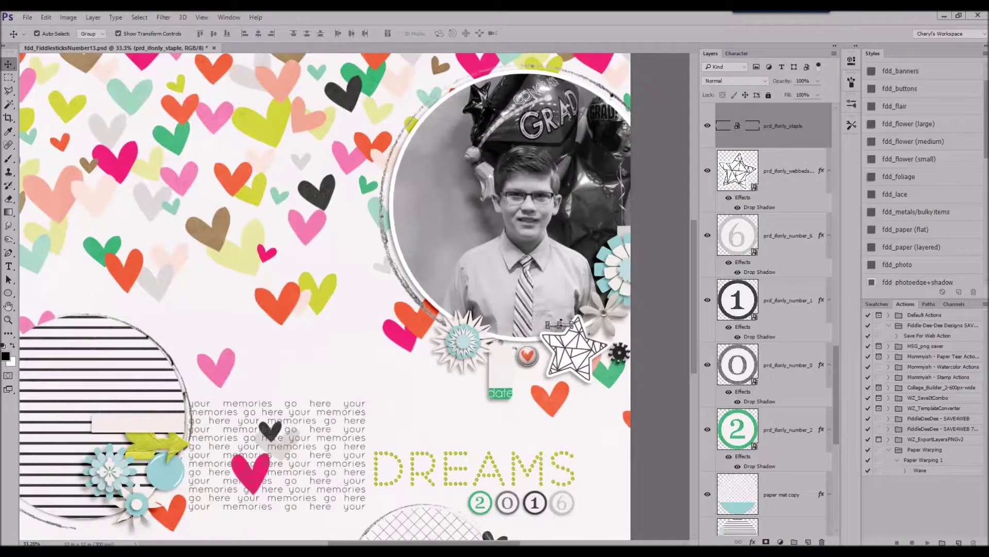
scroll(907, 247, down, 2)
click(931, 263)
scroll(593, 296, down, 6)
click(592, 296)
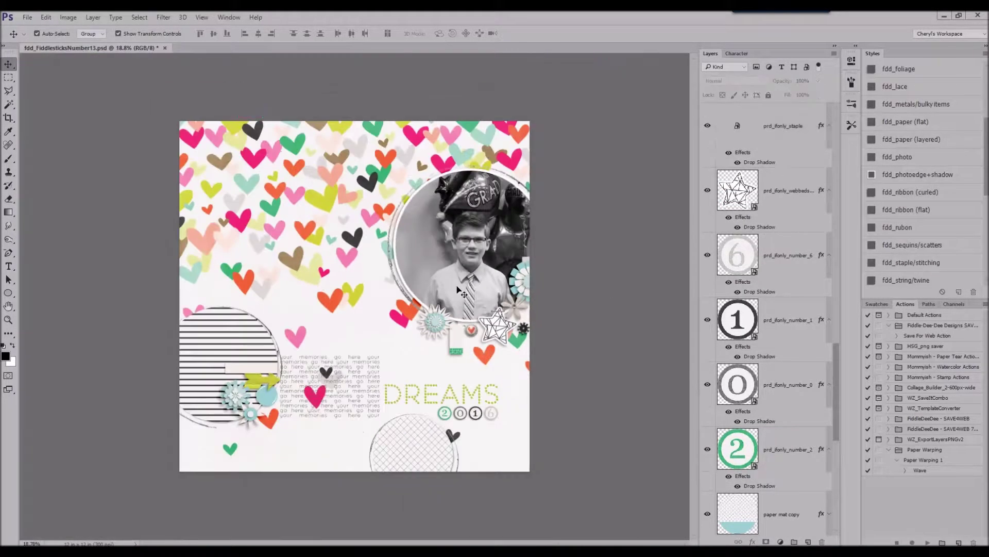
Replace the word strip with the orange tab, layered beneath the lime arrow and styled with fdd_paper (layered)
key(ctrl+v)
scroll(355, 300, up, 3)
drag(361, 302, 238, 395)
drag(763, 135, 762, 511)
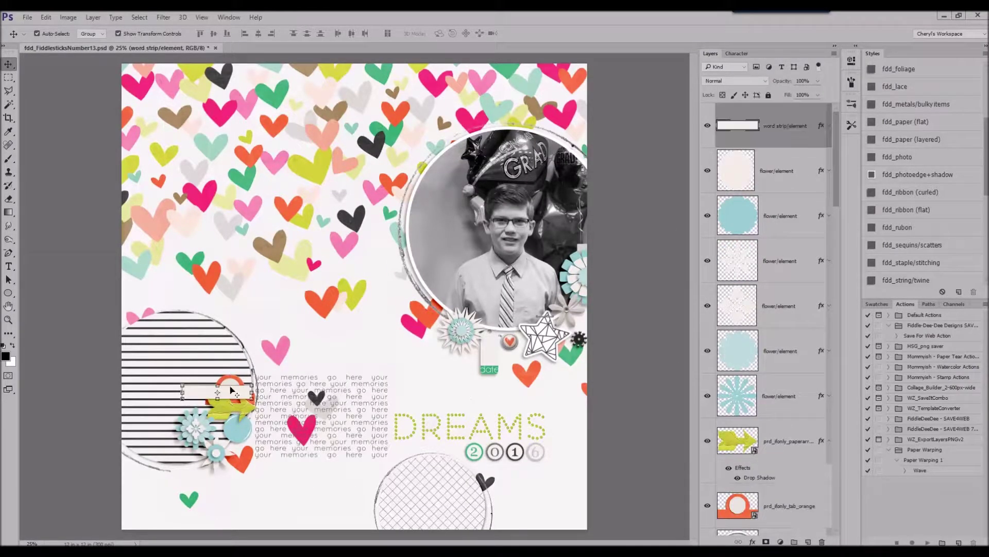
drag(242, 387, 203, 396)
scroll(907, 189, up, 1)
click(910, 148)
click(296, 334)
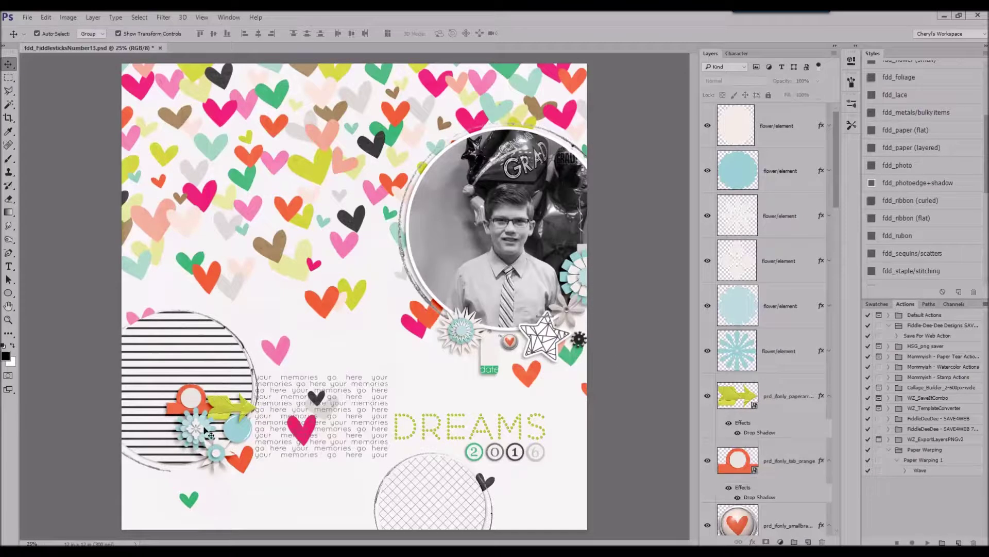
Place the tiny green flower beside the blue flower in the left cluster and apply the fdd_flower (small) style
click(205, 428)
key(ctrl+v)
click(355, 296)
click(347, 34)
drag(355, 297, 211, 427)
scroll(914, 147, up, 1)
click(915, 118)
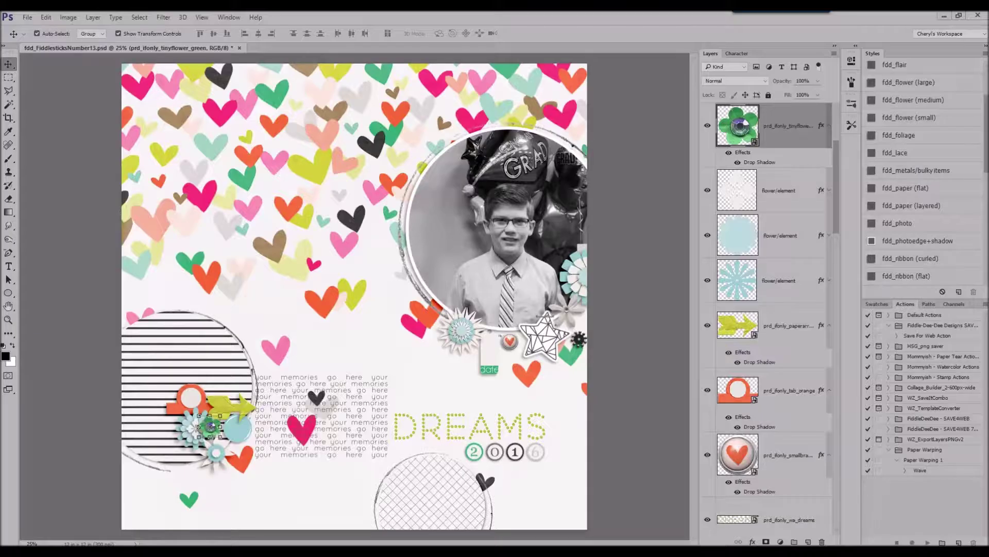
Place the orange flower and scale it down over the starburst flower at the photo's lower edge
click(467, 326)
key(ctrl+t)
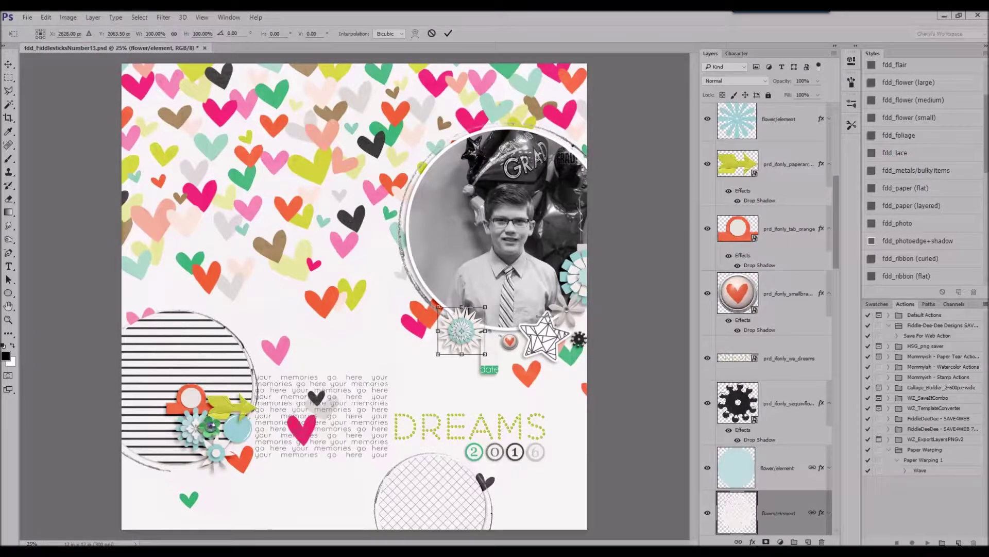
click(428, 34)
key(ctrl+v)
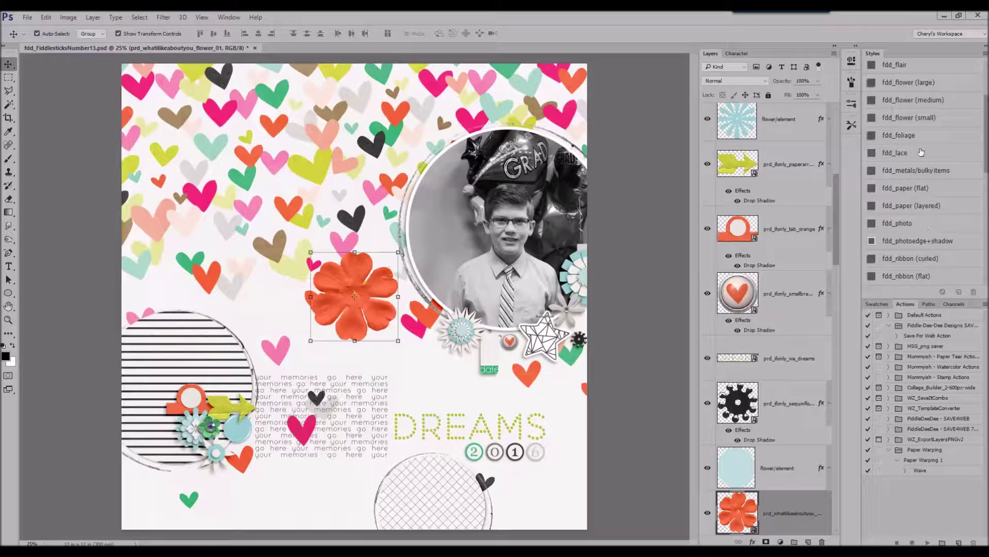
drag(400, 252, 472, 317)
click(345, 33)
Delete the flower/element layers that make up the old starburst flower under the orange flower
scroll(796, 320, down, 3)
click(794, 289)
ctrl+click(793, 397)
ctrl+click(793, 442)
ctrl+click(793, 487)
right_click(795, 281)
click(830, 133)
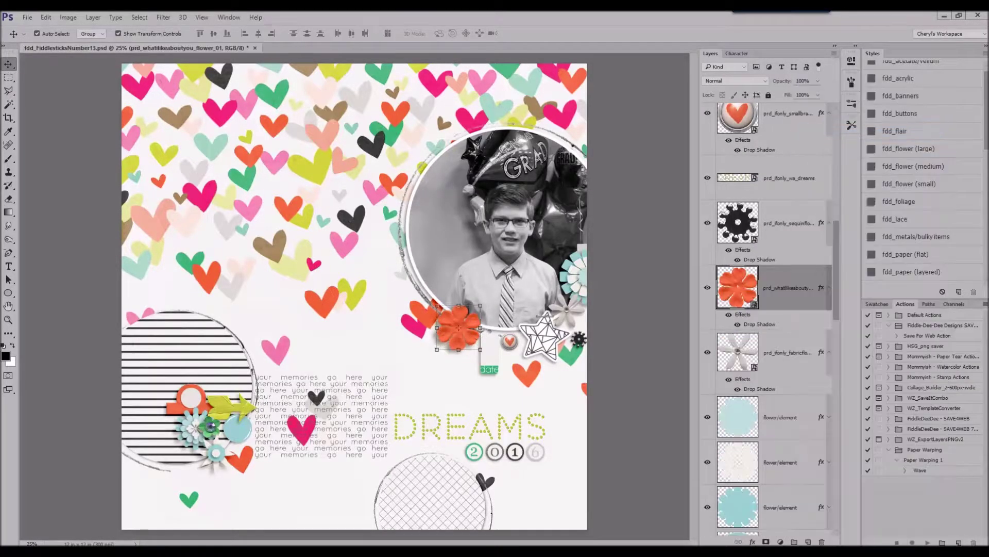
Place the teal flower over the layered blue flower in the left cluster with a drop shadow
click(630, 220)
key(ctrl+v)
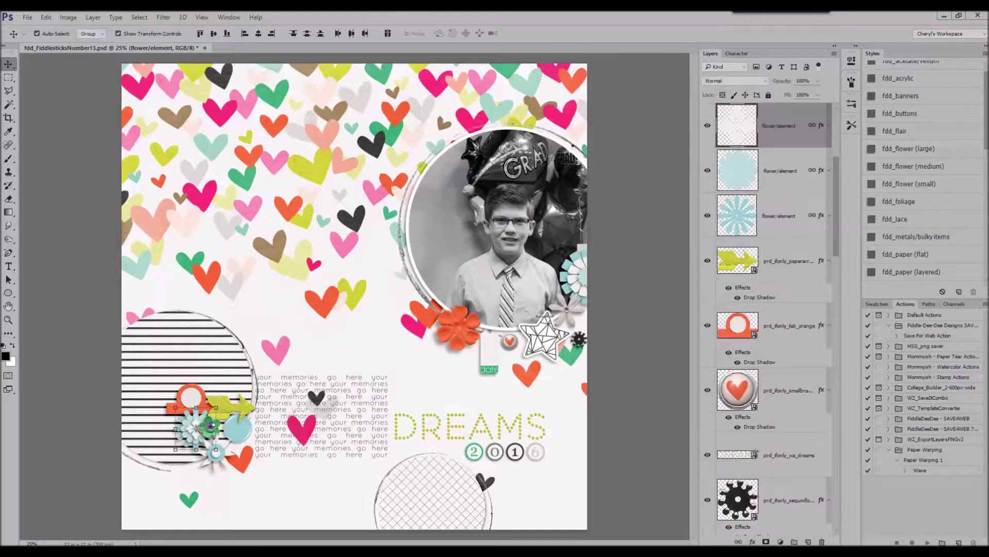
drag(361, 288, 202, 417)
Delete the three flower/element layers of the old layered blue flower beneath the teal flower in the left cluster
click(792, 190)
shift+click(792, 281)
right_click(792, 281)
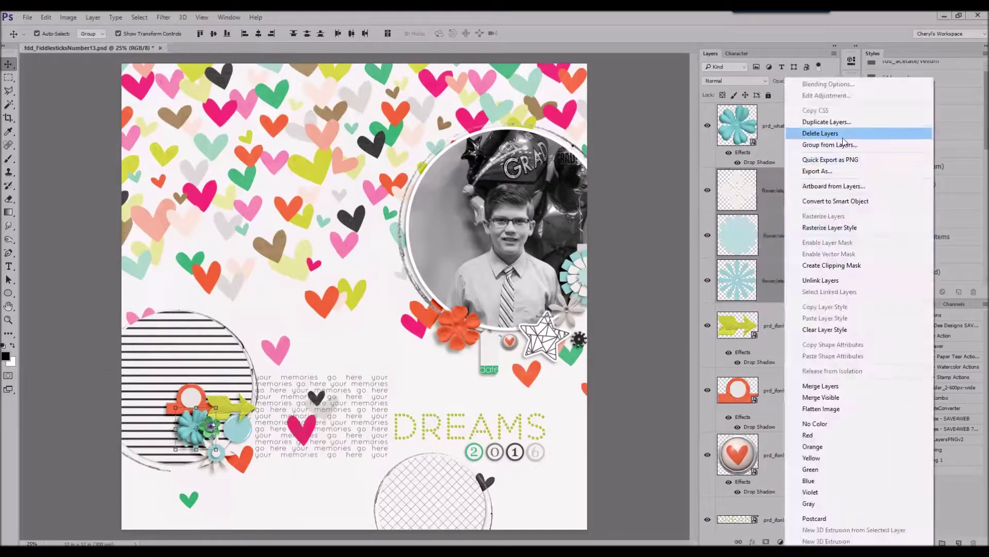
click(835, 133)
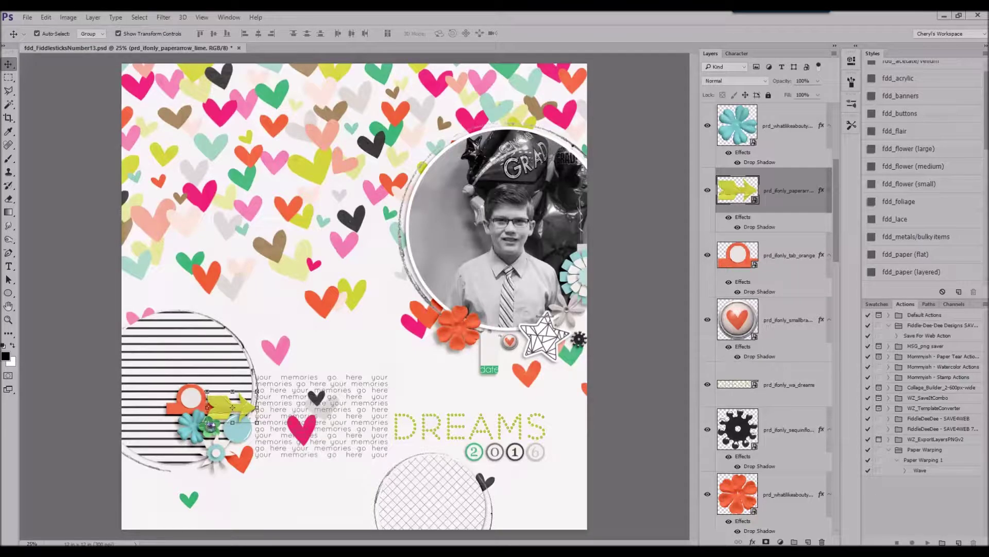
Place the red circle label over the round blue flair in the left cluster and delete the old flair layers
click(547, 338)
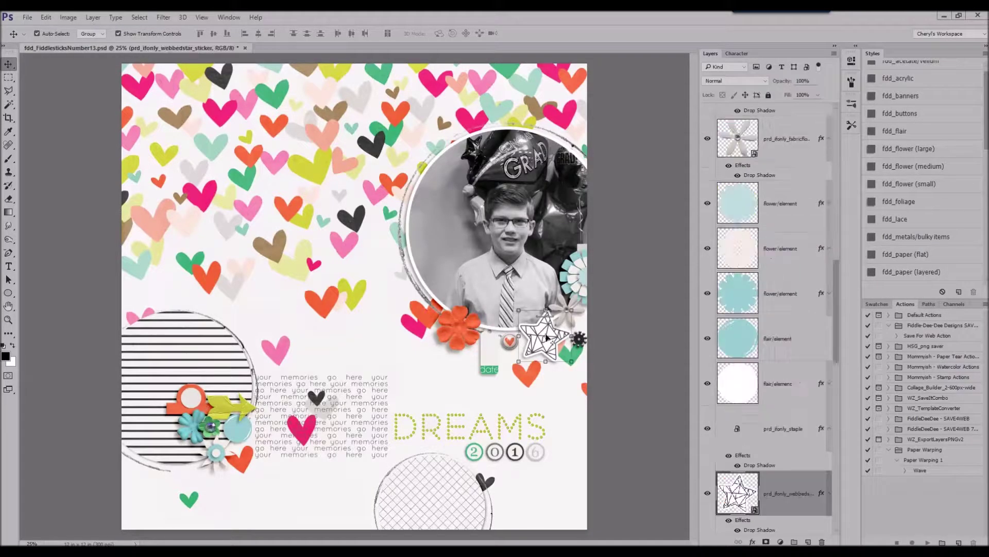
key(Return)
drag(374, 291, 243, 432)
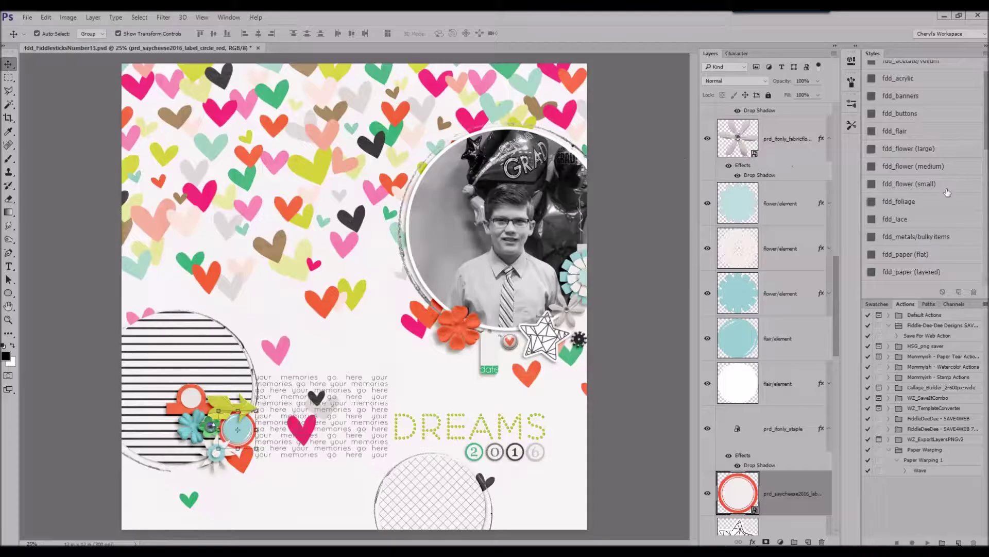
click(775, 356)
key(Delete)
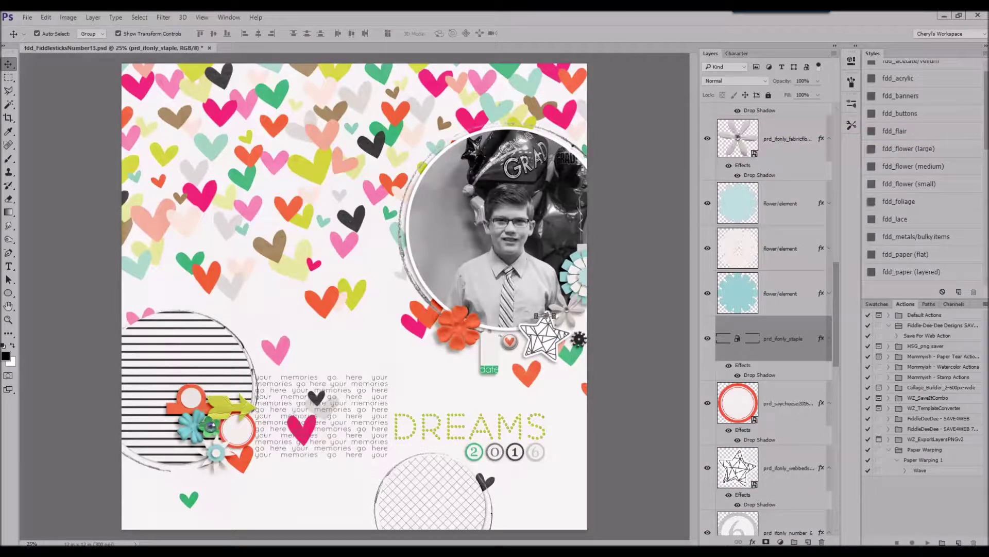
Place the black SMILE label across the orange tab in the left cluster
click(176, 407)
key(Return)
click(374, 299)
key(Escape)
click(614, 172)
drag(369, 297, 189, 407)
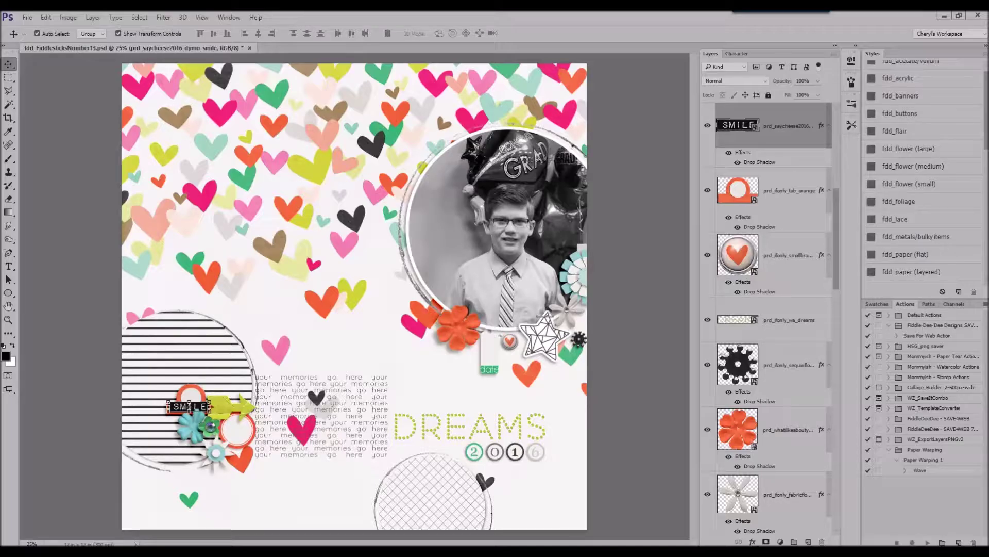
Place the "THE BEST IS YET TO COME" word strip below the orange flower and apply the fdd_paper (flat) style
key(ctrl+v)
drag(385, 294, 472, 357)
click(924, 253)
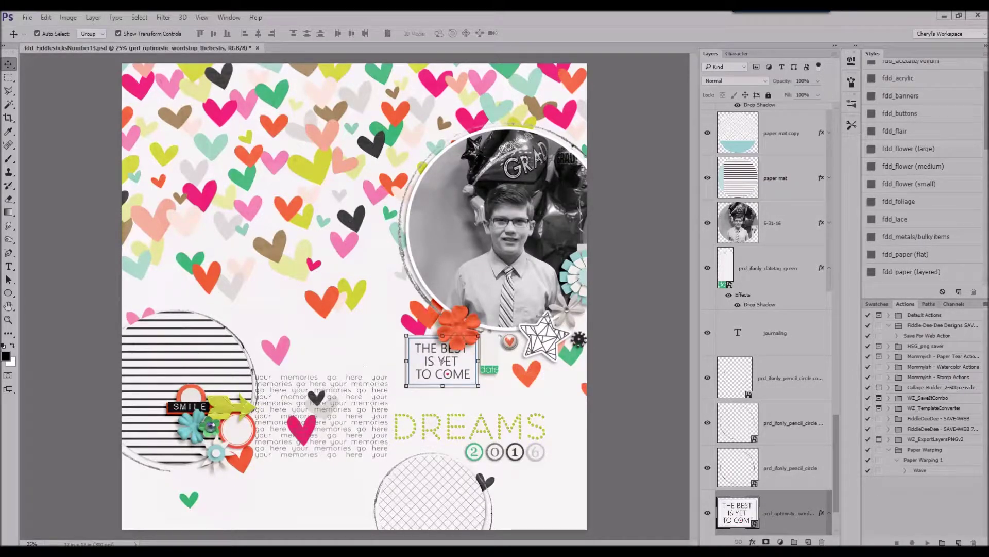
Place the red flower over the blue flower at the photo's right edge with the fdd_flower (large) style and delete the old flower's layers
click(216, 457)
click(575, 275)
key(ctrl+v)
drag(370, 286, 600, 265)
click(915, 154)
scroll(796, 425, down, 3)
click(796, 425)
scroll(796, 425, down, 3)
click(810, 136)
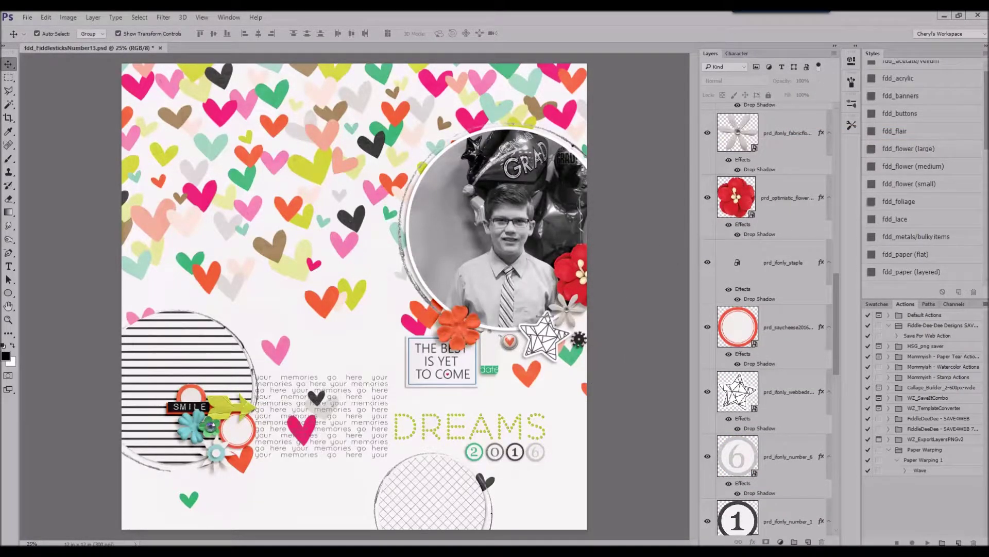
key(ctrl+z)
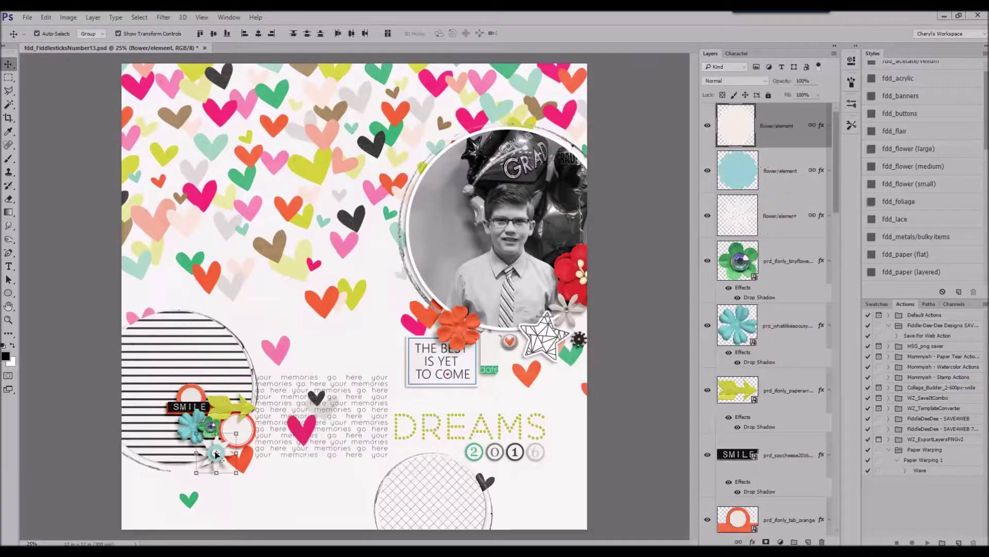
Place the green heart brad over the small flower in the left cluster and delete that flower's three flower/element layers
key(ctrl+t)
click(448, 34)
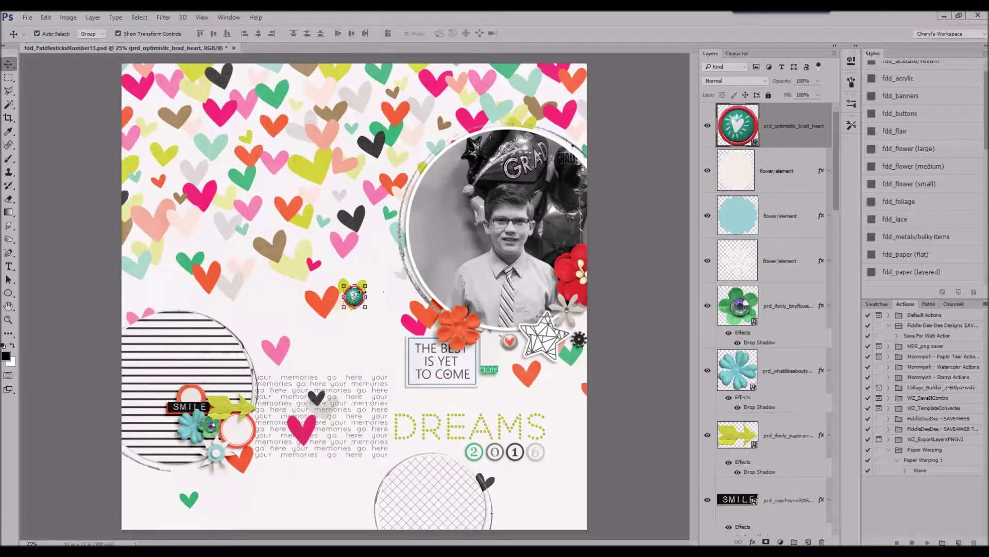
click(347, 34)
drag(357, 297, 220, 452)
click(775, 196)
shift+click(778, 280)
right_click(778, 281)
click(817, 137)
Nudge the word strip and orange flower, and centre the black-and-white button on the flower with the fdd_buttons style
drag(470, 358, 468, 360)
drag(460, 330, 469, 325)
drag(988, 273, 367, 253)
key(Return)
drag(361, 292, 475, 322)
key(Return)
click(911, 122)
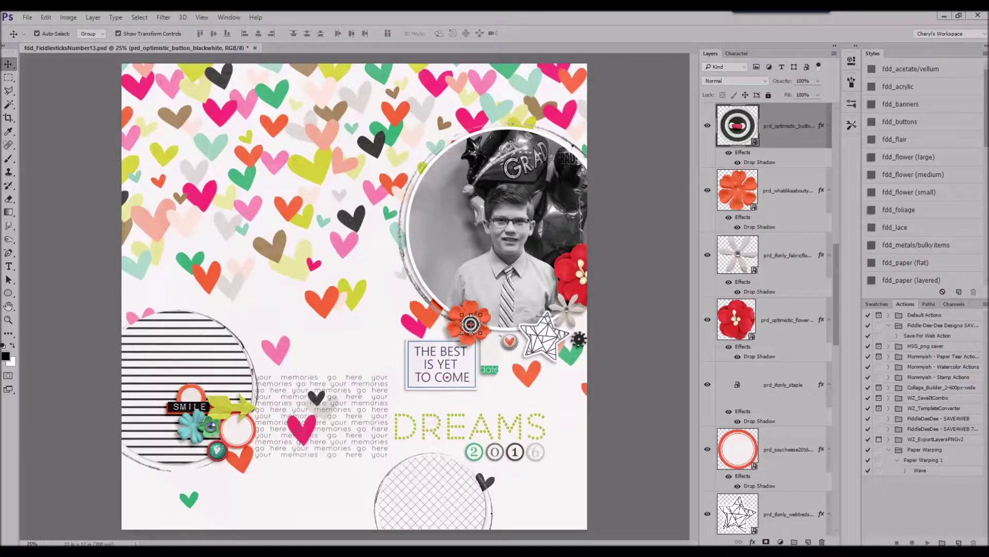
Place the grey "YOU CAN" tape just below the journaling text and apply the fdd_washi/tape style
key(Return)
drag(988, 278, 344, 464)
scroll(927, 221, down, 4)
click(905, 248)
Place the black-and-white striped tape below the "YOU CAN" tape, layered beneath it, and apply the fdd_washi/tape style
drag(988, 258, 378, 245)
key(Return)
drag(378, 304, 276, 490)
drag(776, 127, 777, 211)
click(905, 248)
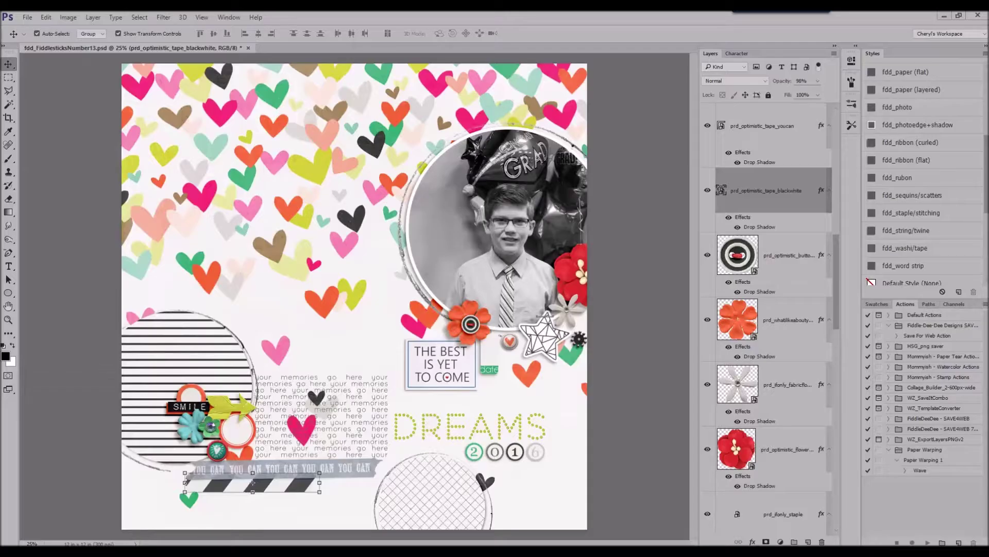
Place the camera below the webbed star, layered behind the photo, and apply the fdd_paper (layered) style
key(Return)
drag(356, 318, 549, 392)
drag(776, 192, 774, 225)
click(911, 90)
drag(555, 387, 541, 343)
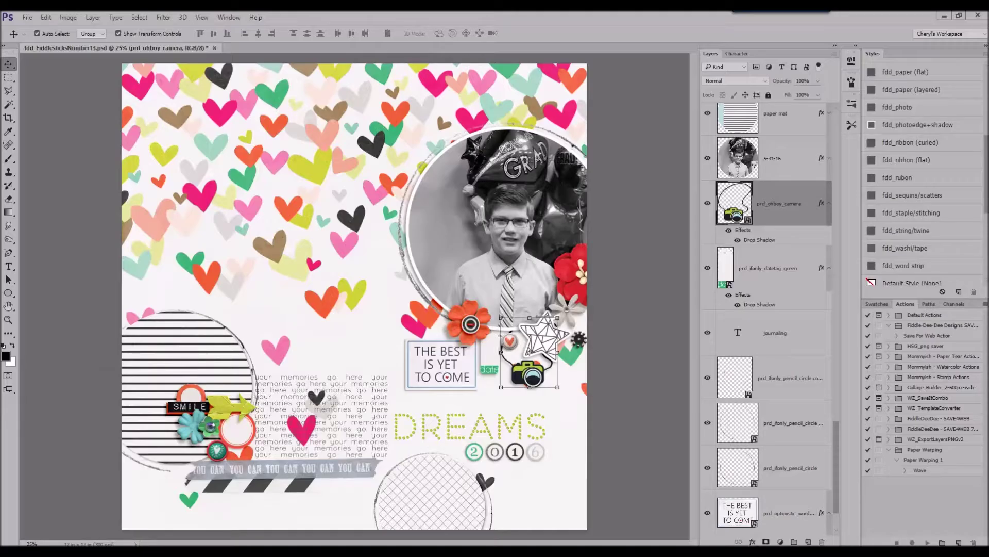
Place the messy black thread behind the "THE BEST IS YET TO COME" strip and apply the fdd_string/twine style
click(420, 364)
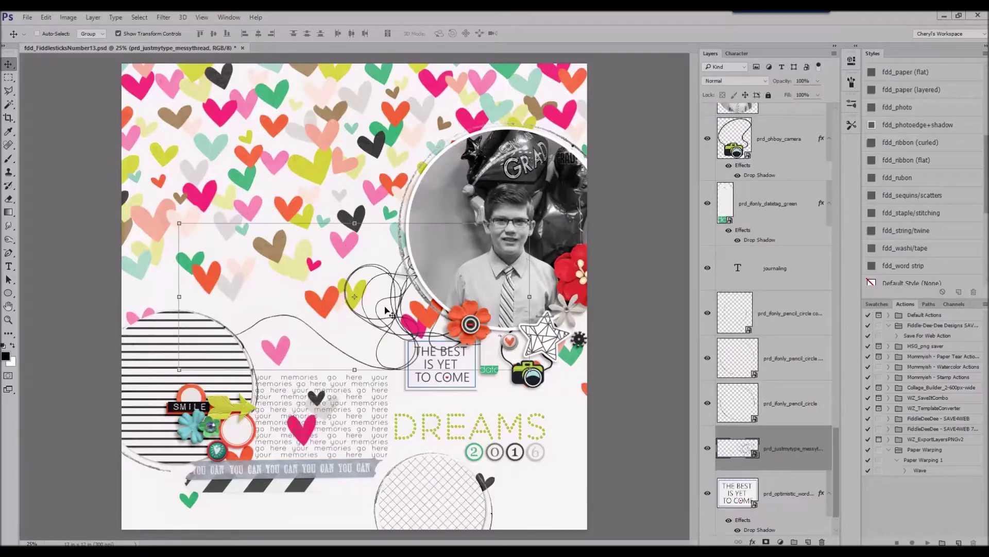
drag(364, 286, 427, 327)
key(ctrl+bracketleft)
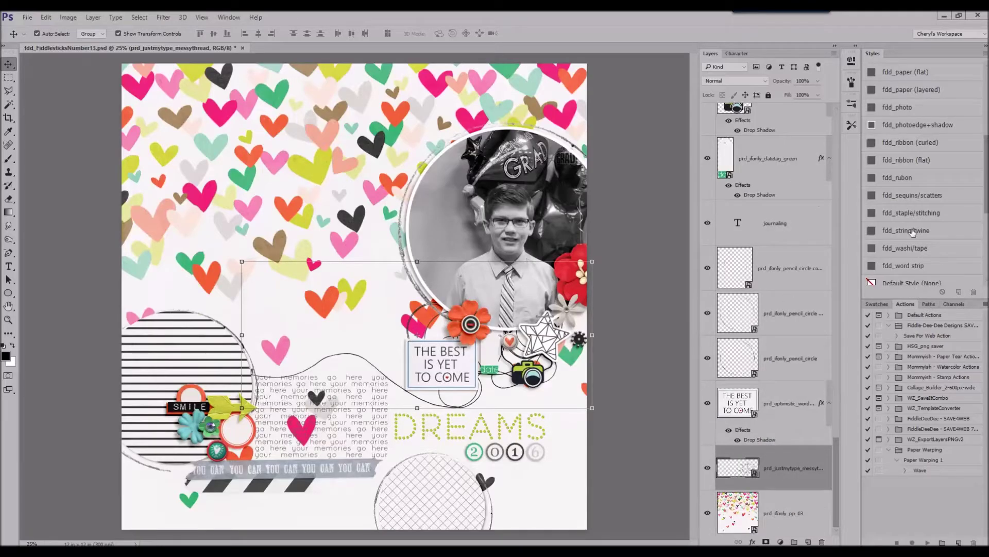
click(906, 230)
drag(483, 398, 458, 398)
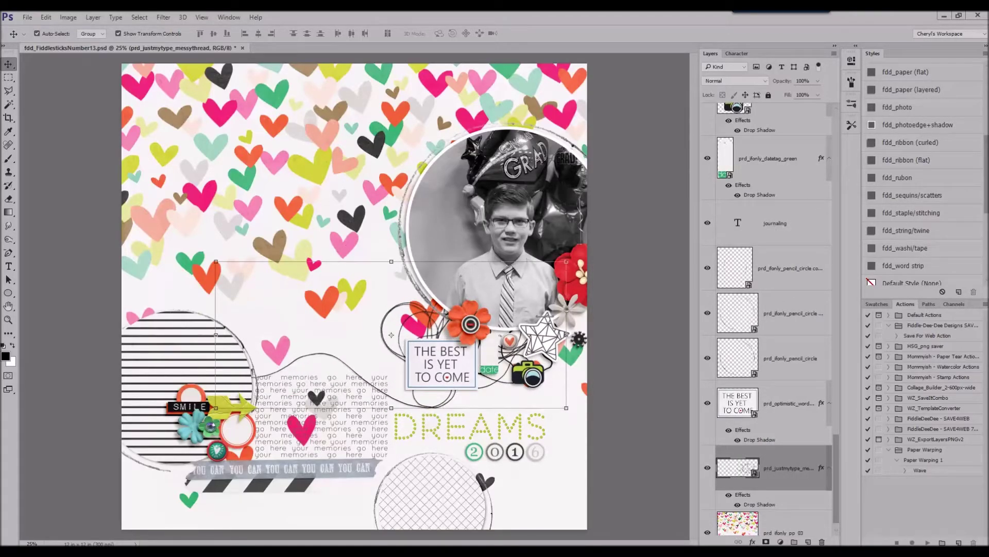